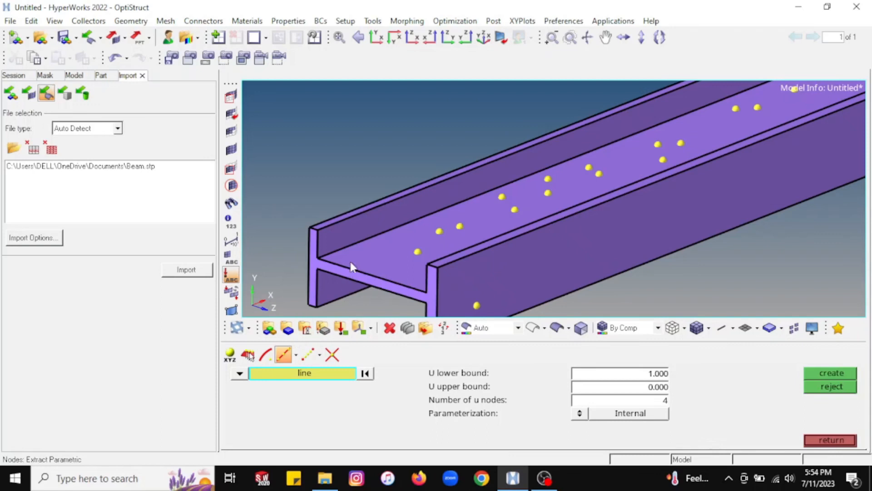
# Step: Extract 10 parametric nodes along the upper inner edge of the beam's far flange, and reject the created nodes
pyautogui.click(356, 214)
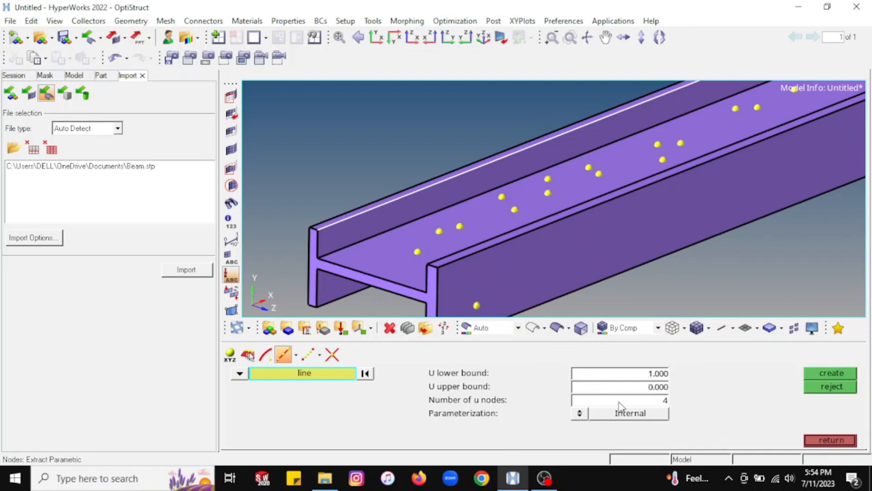
pyautogui.click(665, 400)
pyautogui.press('BackSpace')
pyautogui.click(821, 371)
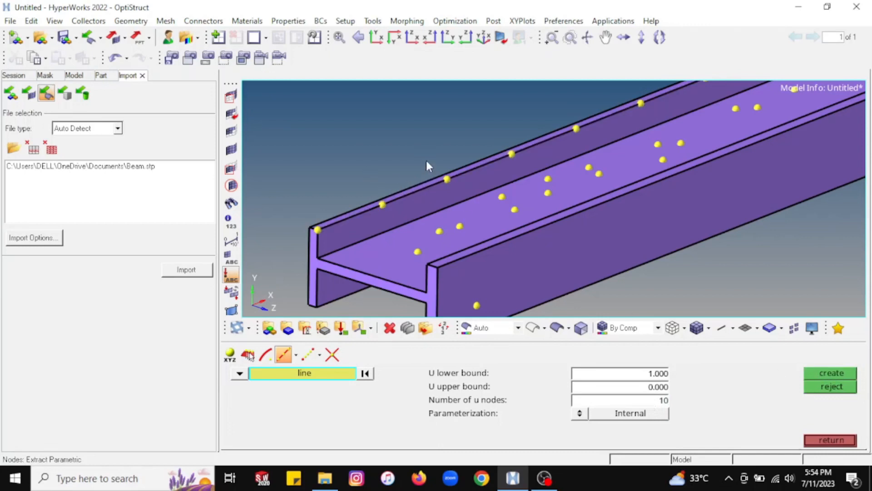
pyautogui.scroll(-5, 426, 159)
pyautogui.scroll(2, 557, 92)
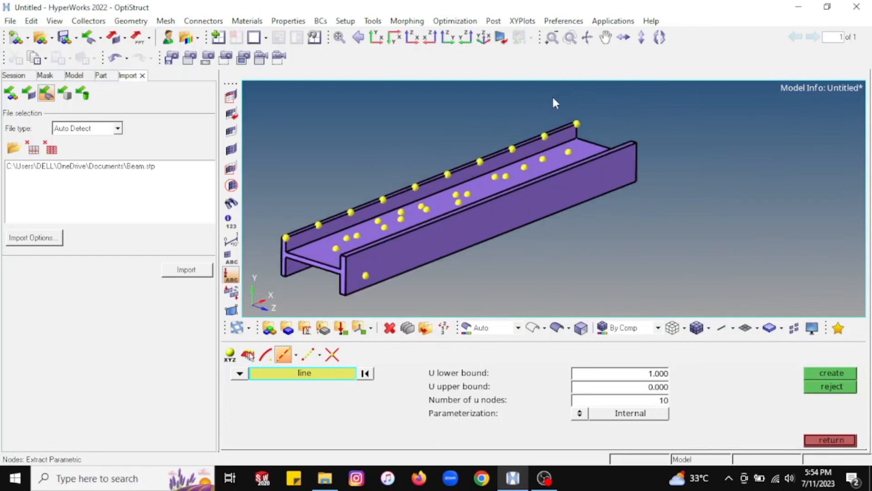
pyautogui.scroll(1, 282, 238)
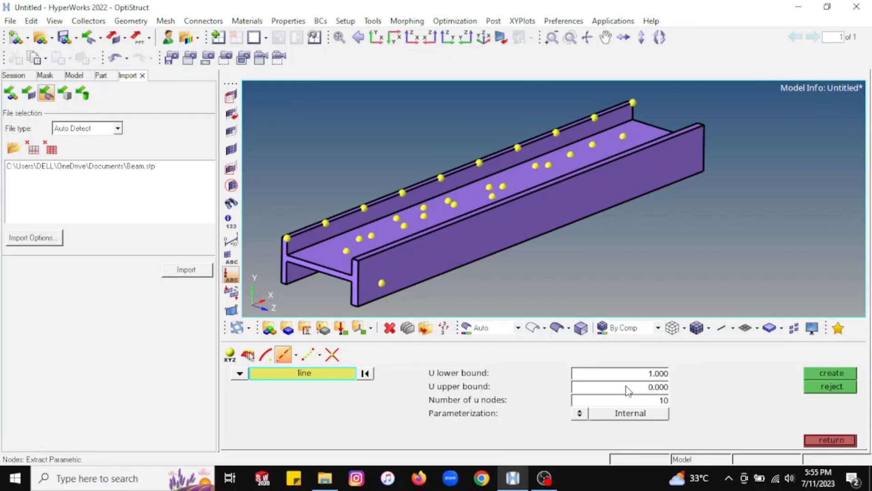
pyautogui.click(816, 386)
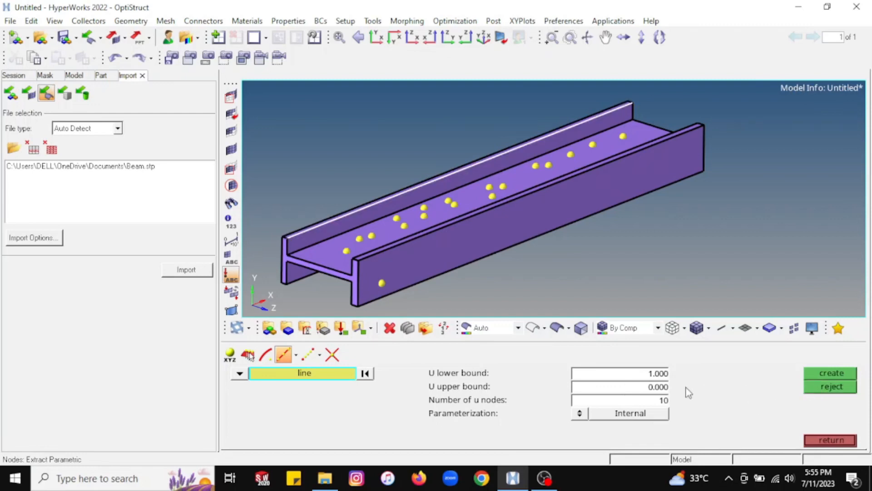
# Step: Try extracting 10 nodes on the same flange edge with a U lower bound of 0.5, and reject them
pyautogui.click(649, 374)
pyautogui.write('0.5')
pyautogui.press('Return')
pyautogui.click(827, 371)
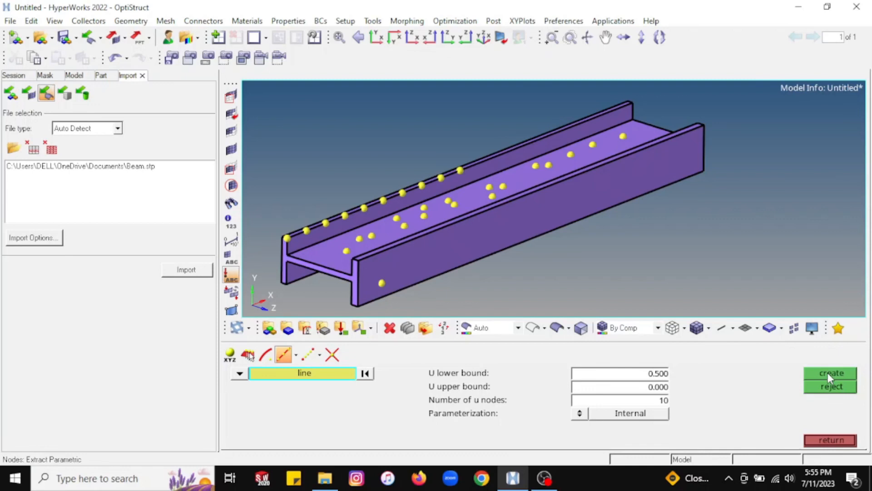
pyautogui.click(832, 387)
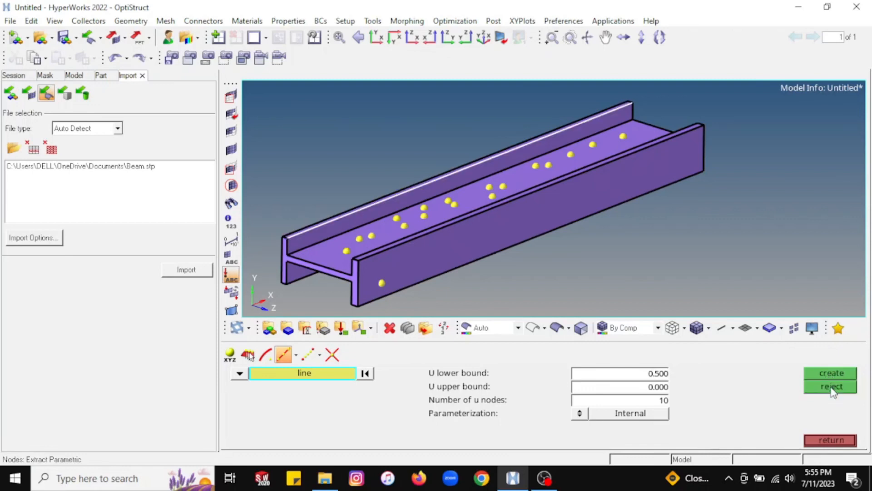
# Step: Create 10 nodes on half of the far flange's edge with U upper bound 0.5 and U lower bound 1
pyautogui.click(661, 386)
pyautogui.write('0.5')
pyautogui.click(657, 376)
pyautogui.write('1')
pyautogui.click(832, 372)
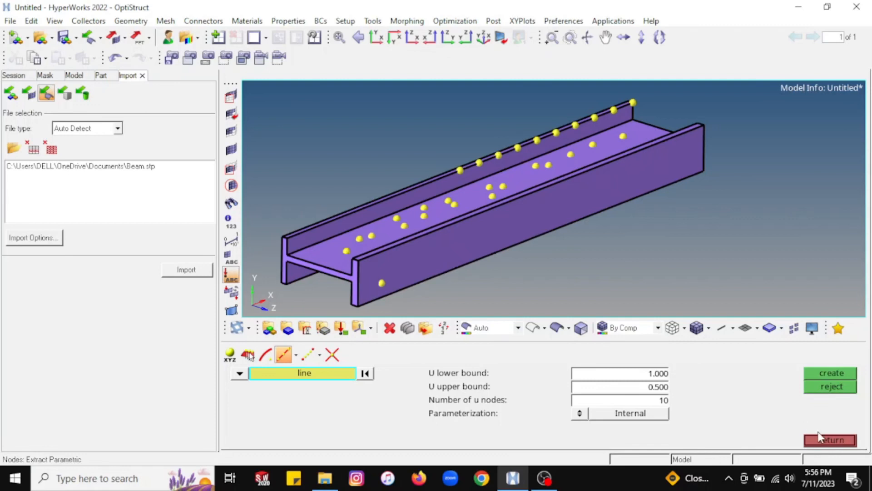
pyautogui.click(852, 440)
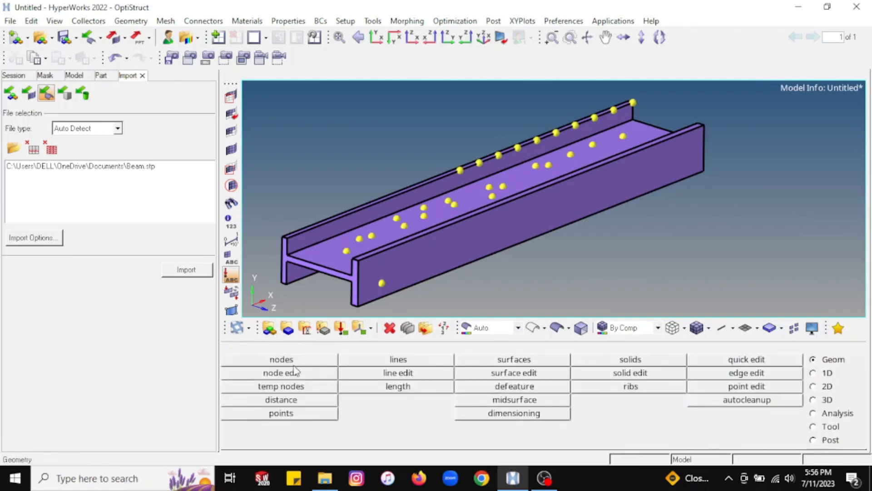
# Step: Extract 10 nodes along the near flange's upper outer edge using U upper bound 0 and Arc Length parameterization
pyautogui.click(280, 361)
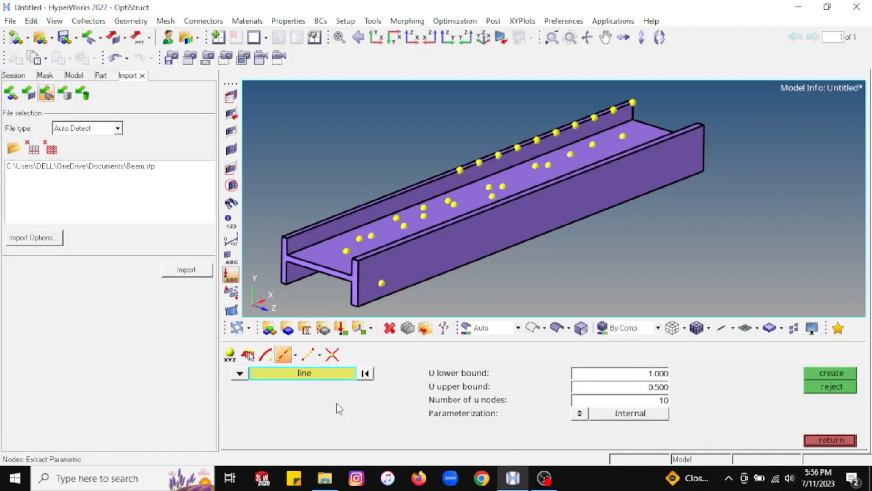
pyautogui.click(413, 240)
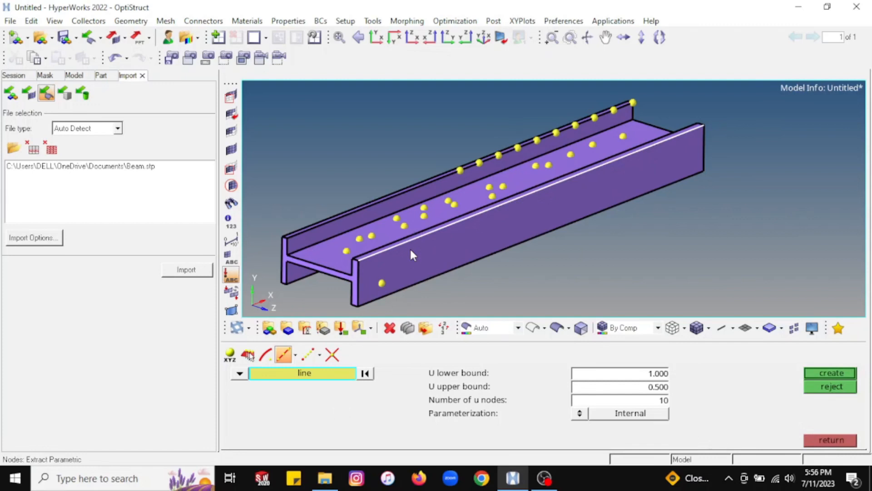
pyautogui.click(653, 389)
pyautogui.write('0')
pyautogui.click(721, 393)
pyautogui.click(580, 414)
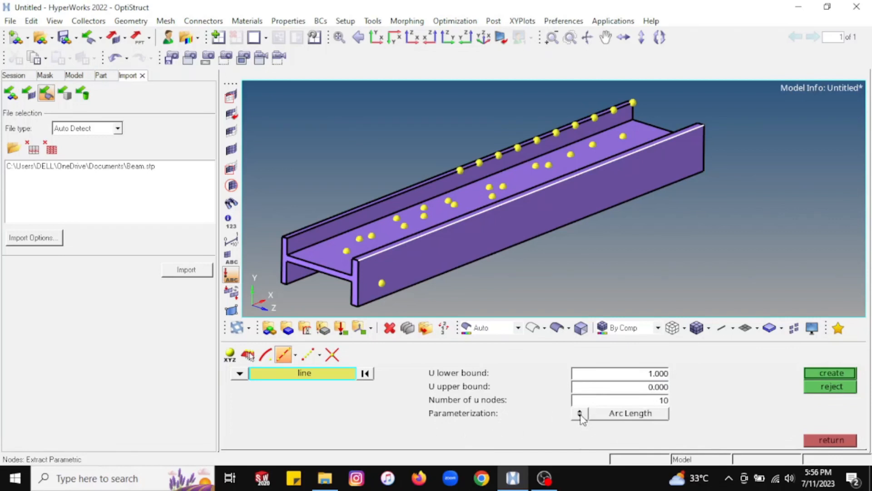
pyautogui.click(579, 413)
pyautogui.click(580, 416)
pyautogui.click(579, 415)
pyautogui.click(580, 414)
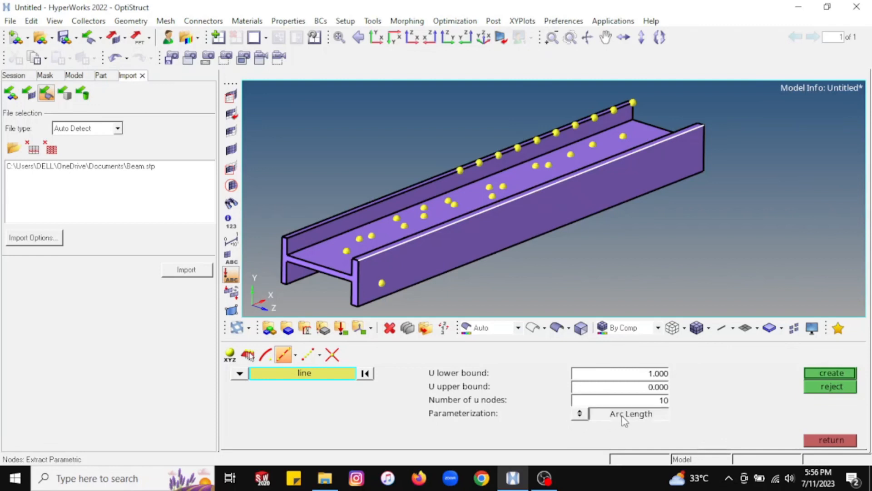
pyautogui.click(840, 373)
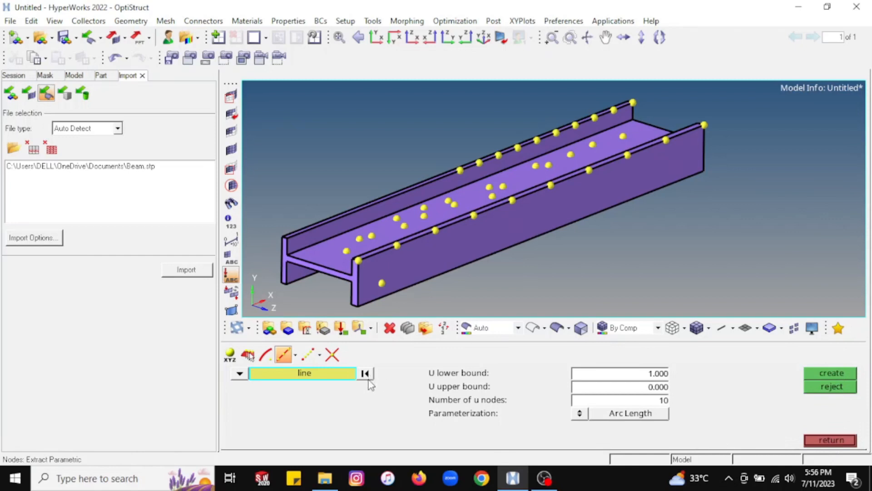
# Step: Extract a grid of 5 u nodes by 8 v nodes on the near flange's outer surface
pyautogui.click(239, 373)
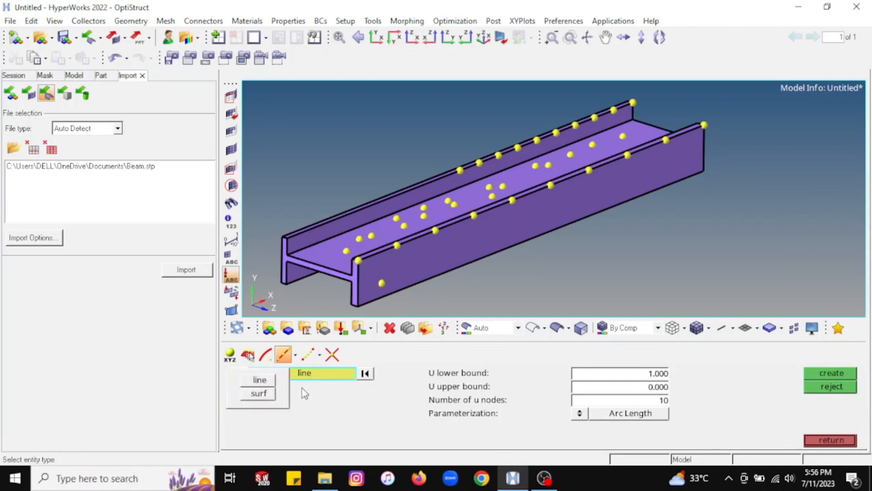
pyautogui.click(243, 384)
pyautogui.click(239, 373)
pyautogui.click(260, 394)
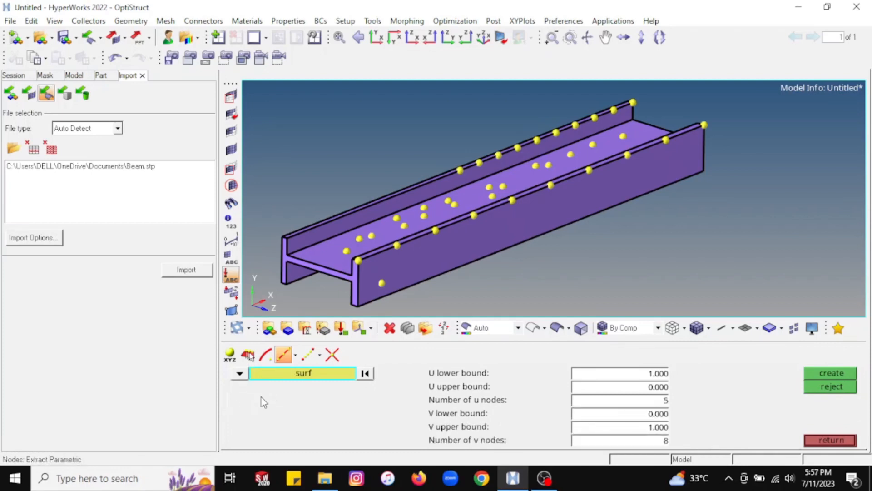
pyautogui.click(438, 250)
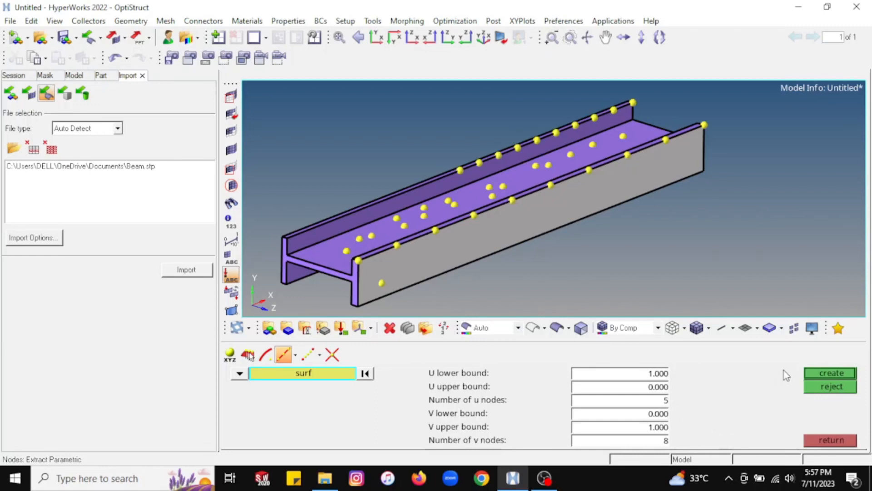
pyautogui.click(817, 374)
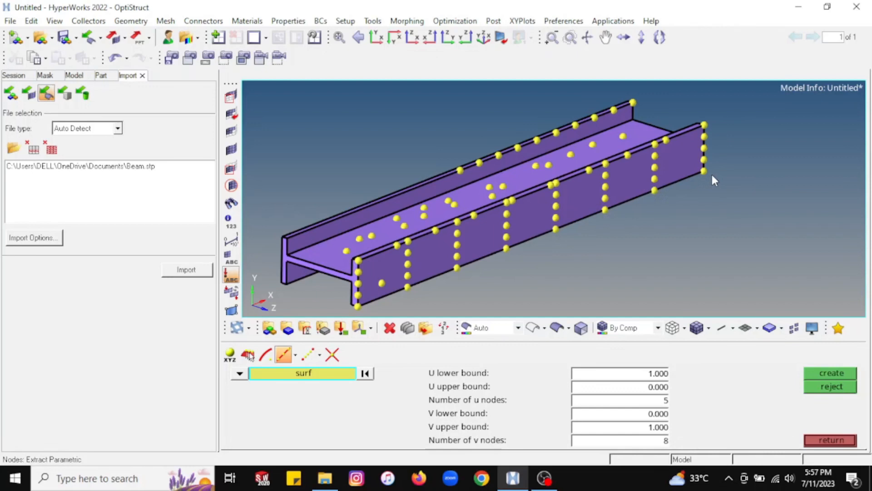
pyautogui.click(832, 442)
pyautogui.click(304, 362)
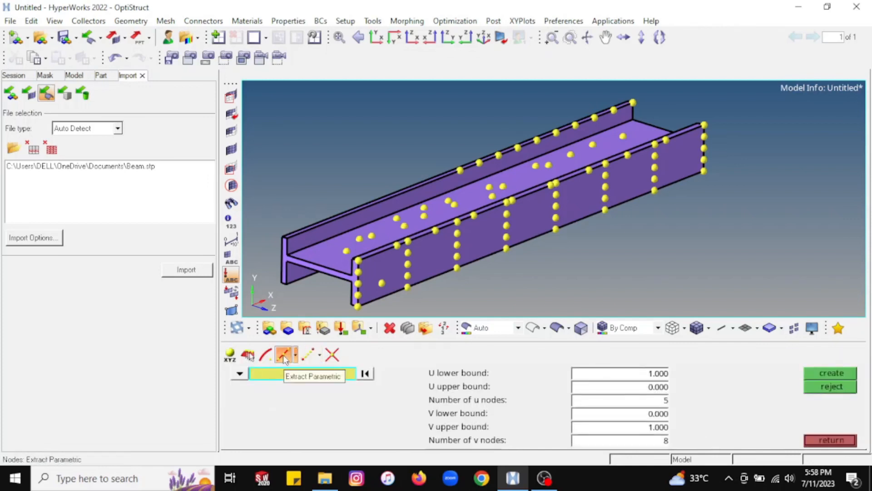
pyautogui.click(239, 374)
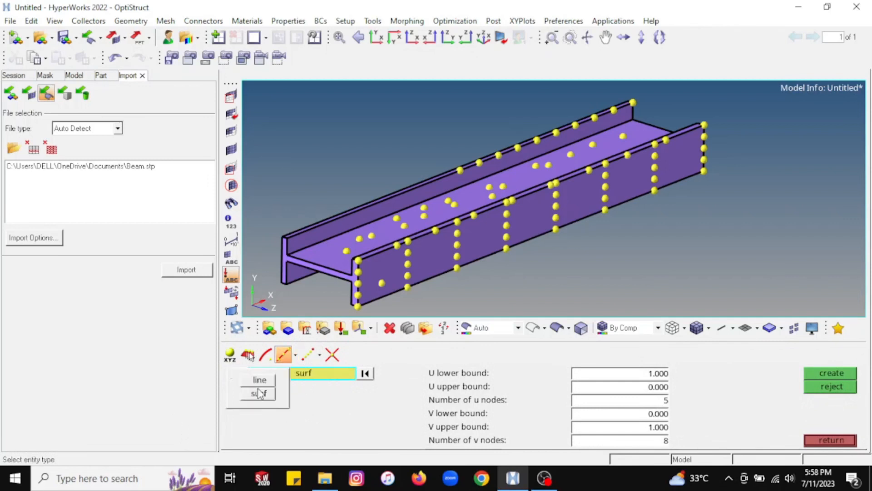
pyautogui.click(256, 394)
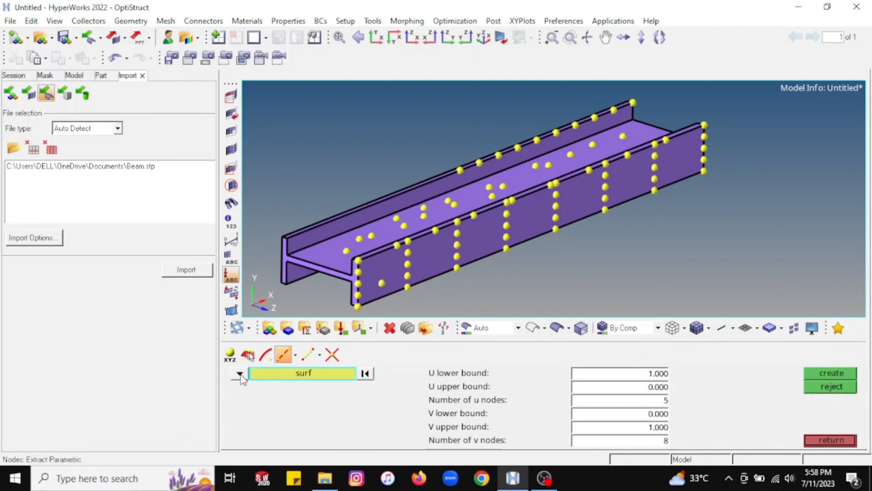